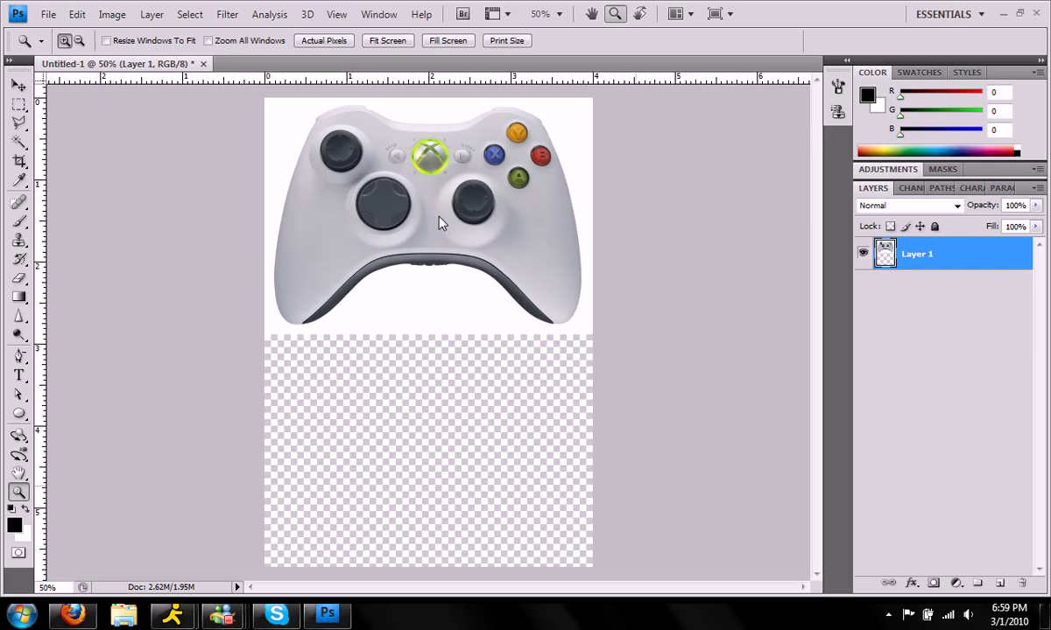
# Step: Delete the controller's white background with the Magic Wand, deselect, and add a new empty layer
pyautogui.click(18, 141)
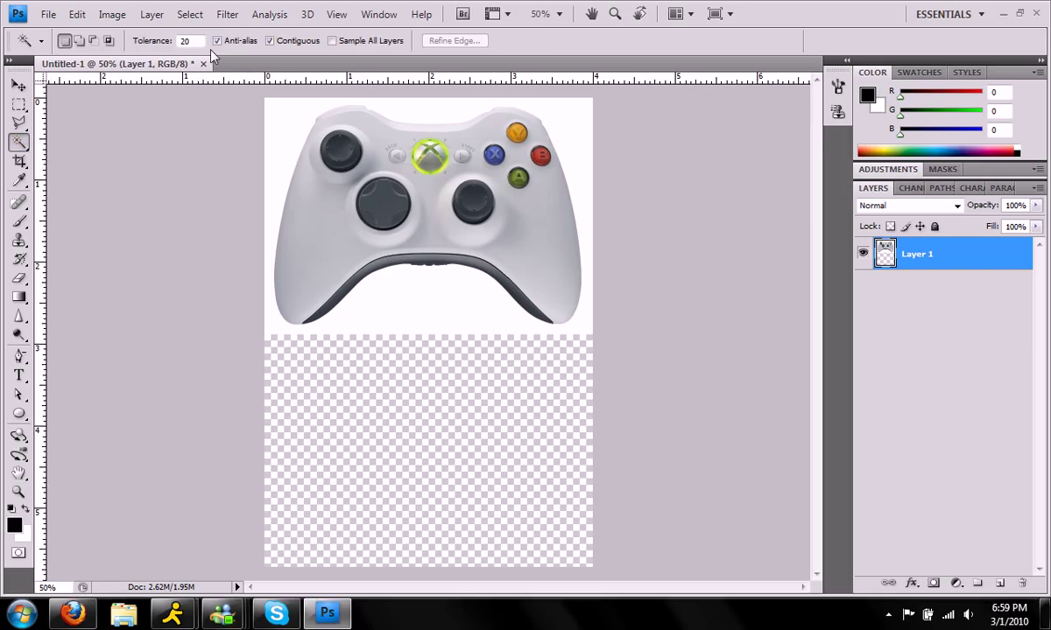
pyautogui.click(280, 132)
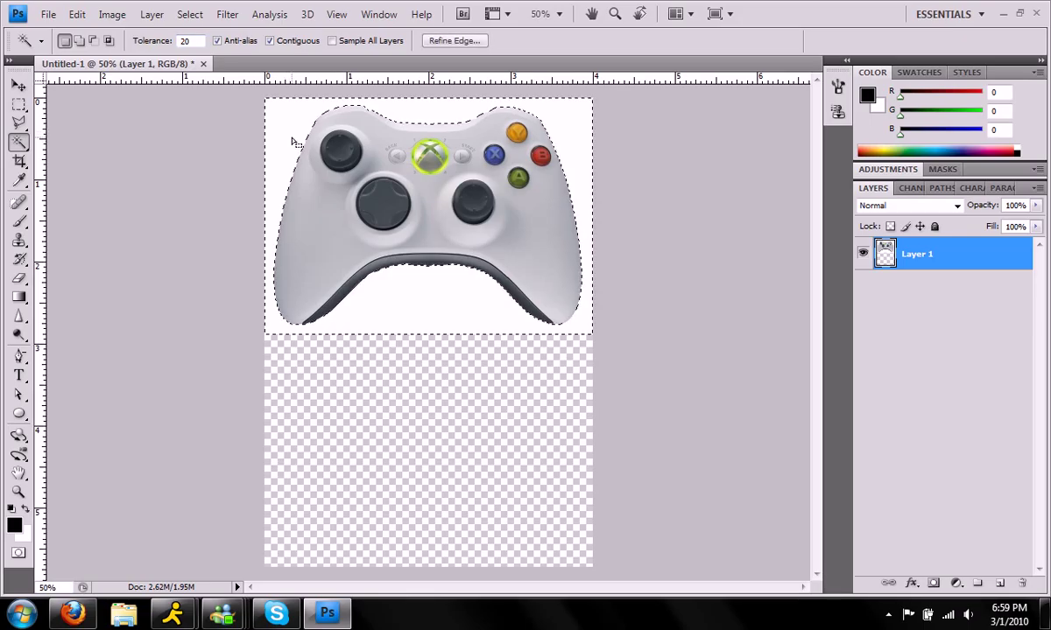
pyautogui.press('Delete')
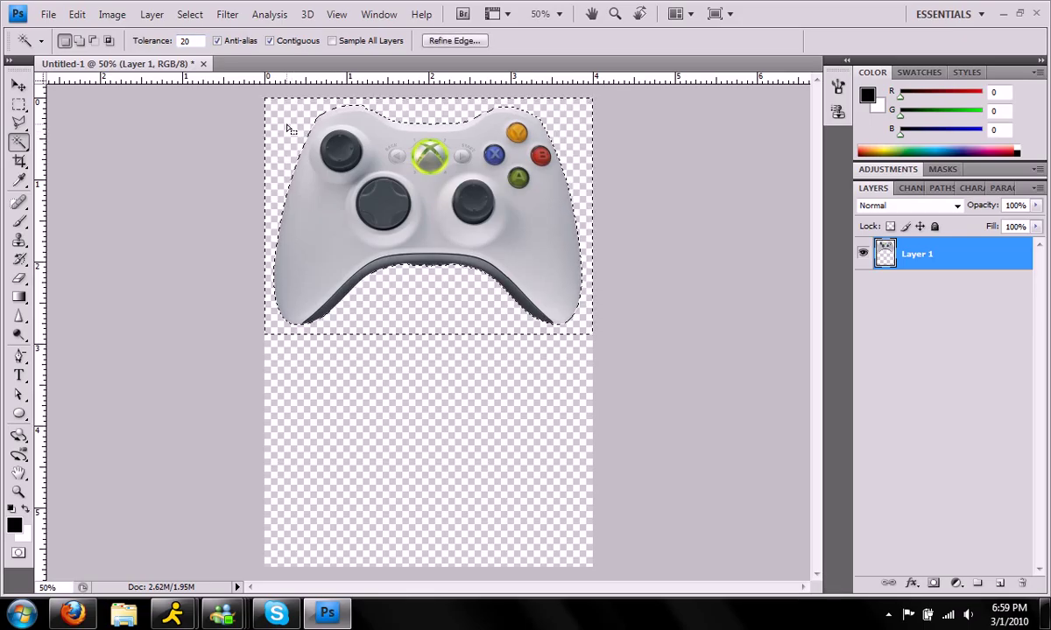
pyautogui.hotkey('ctrl', 'd')
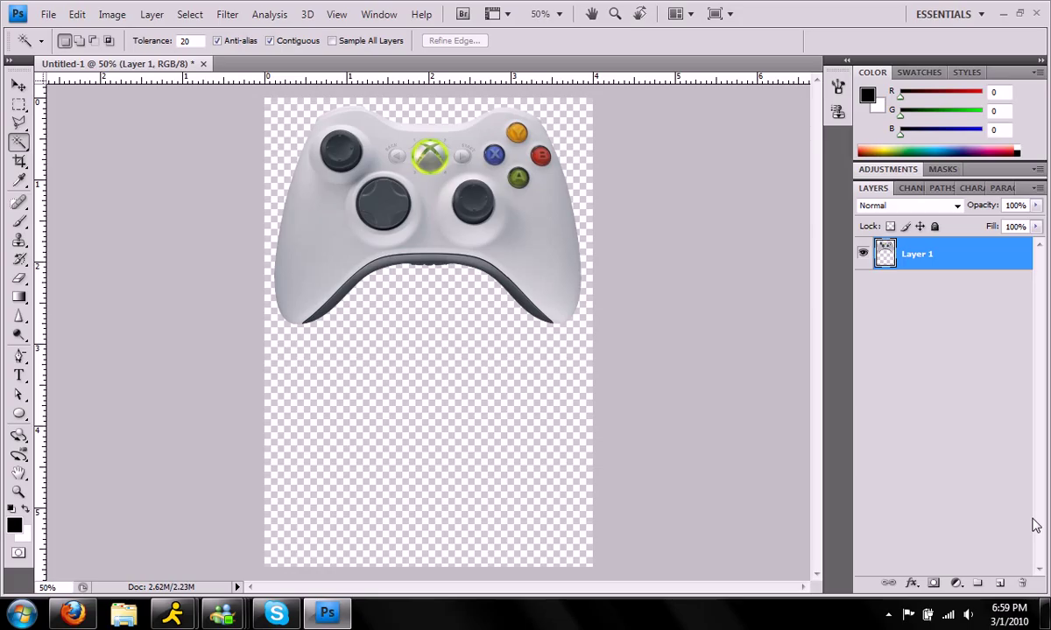
pyautogui.hotkey('ctrl', 'shift', 'alt', 'n')
# Step: Put Layer 2 beneath Layer 1, fill it solid white with the Paint Bucket, then reselect Layer 1
pyautogui.moveTo(938, 254); pyautogui.dragTo(939, 348)
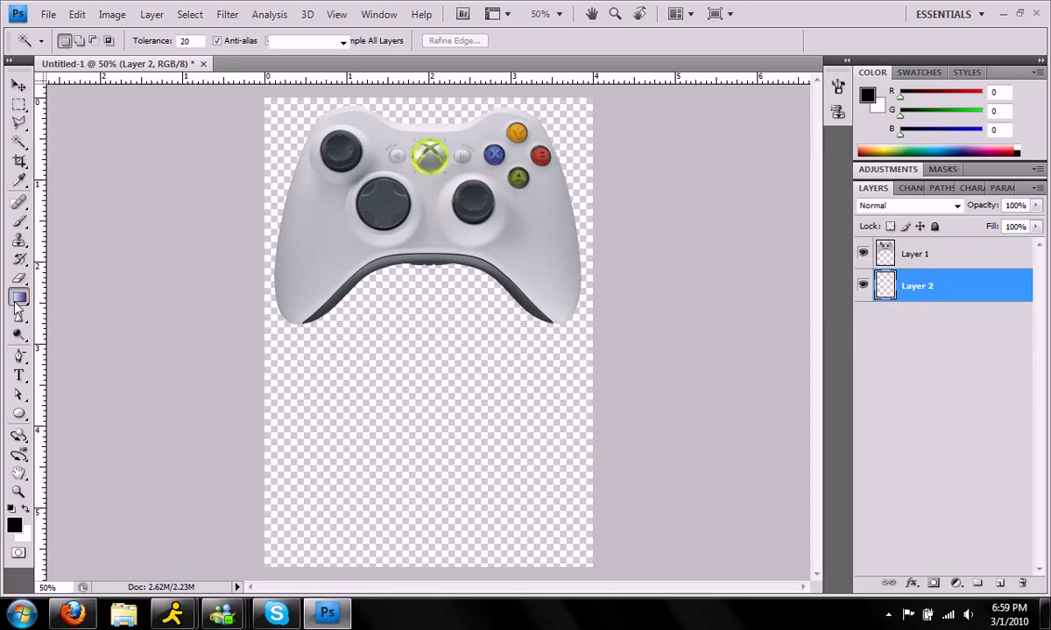
pyautogui.moveTo(19, 297); pyautogui.dragTo(72, 317)
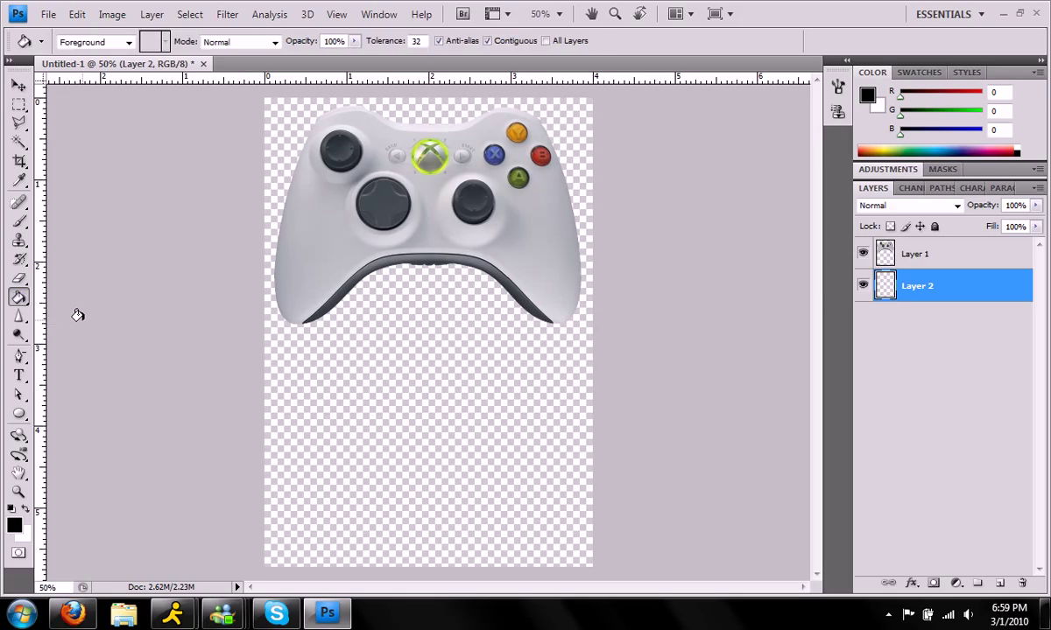
pyautogui.press('x')
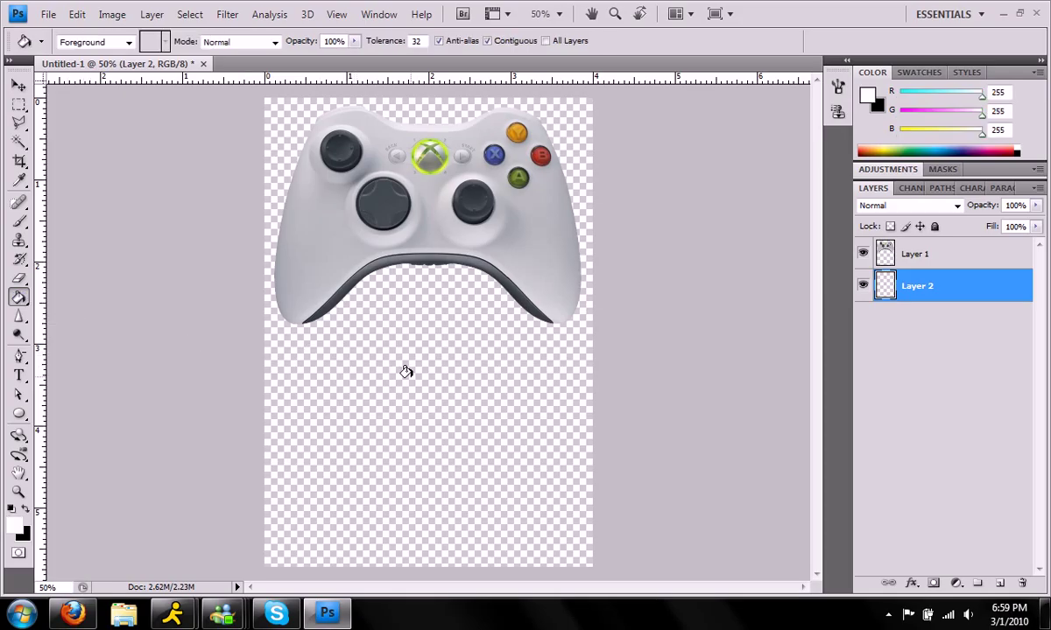
pyautogui.click(407, 372)
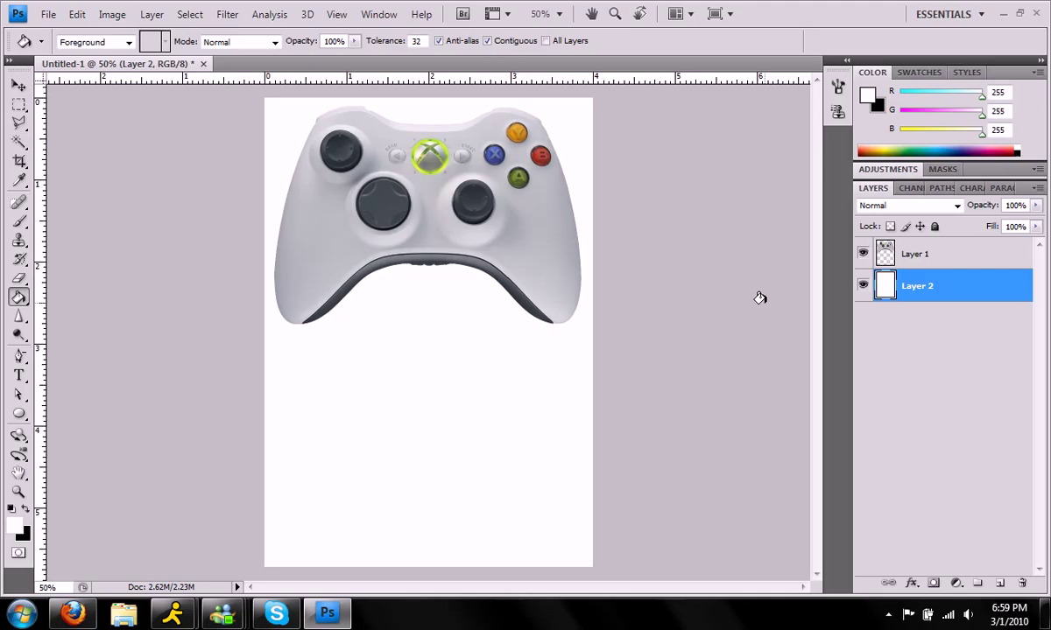
pyautogui.click(958, 255)
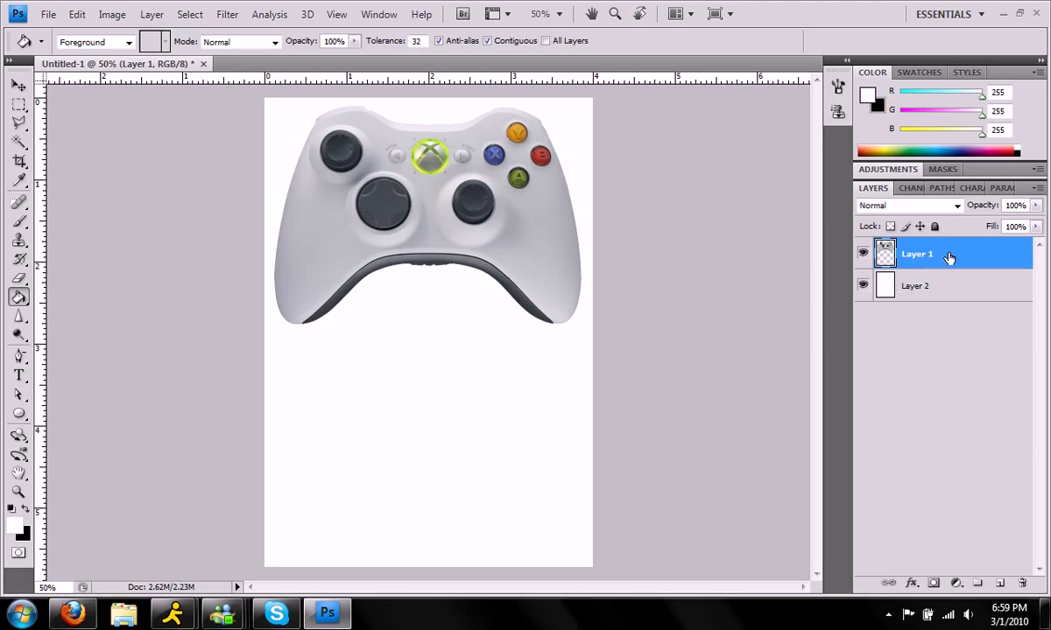
# Step: Duplicate Layer 1 and flip the copy with Edit > Transform > Flip Vertical
pyautogui.moveTo(950, 260); pyautogui.dragTo(1001, 584)
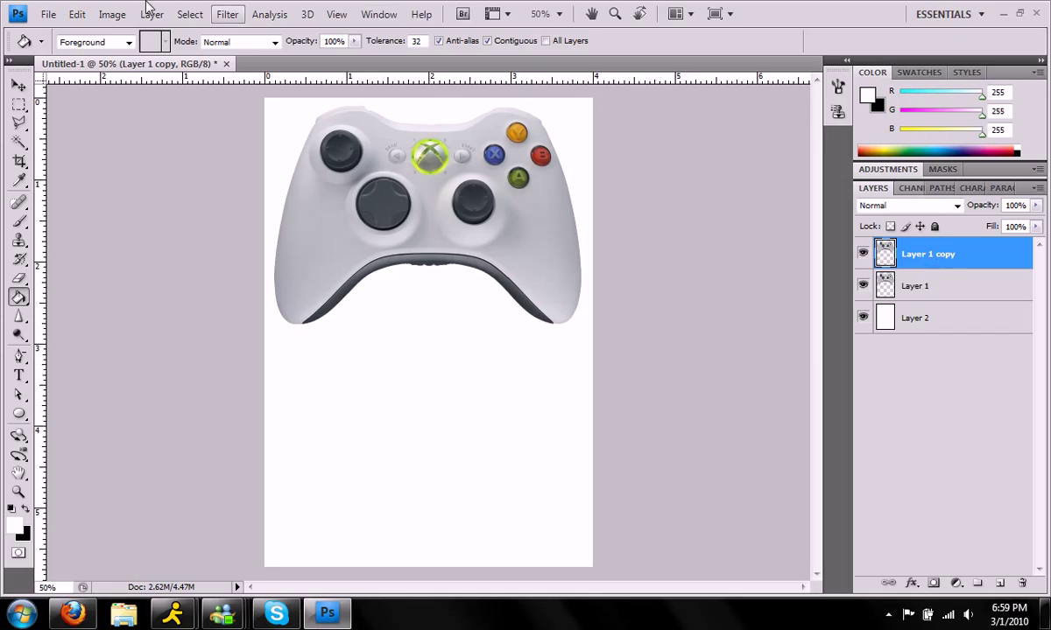
pyautogui.click(76, 15)
pyautogui.moveTo(201, 323)
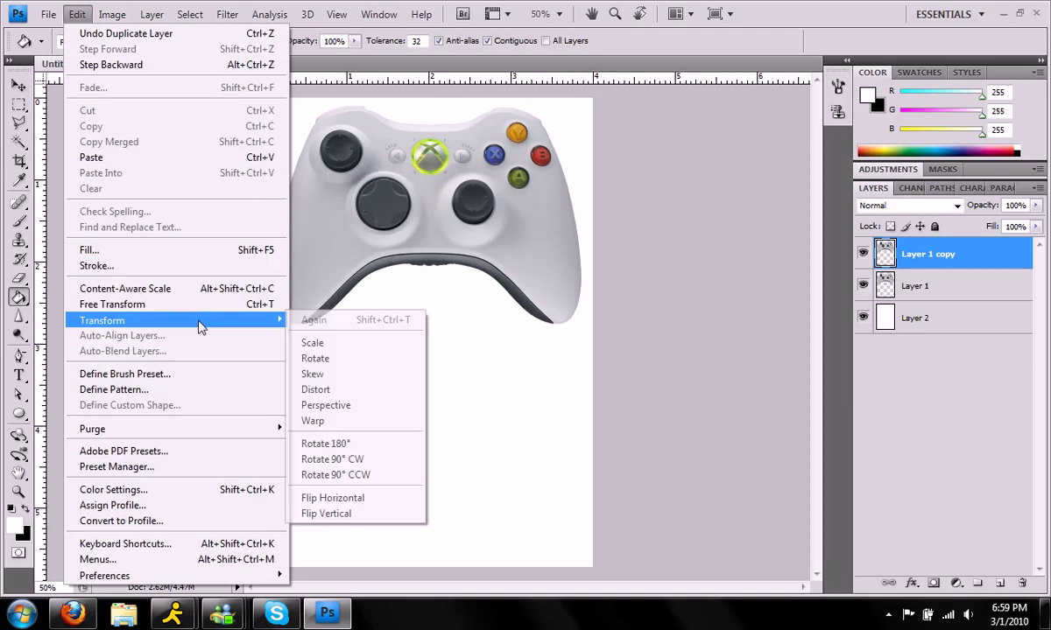
pyautogui.click(348, 514)
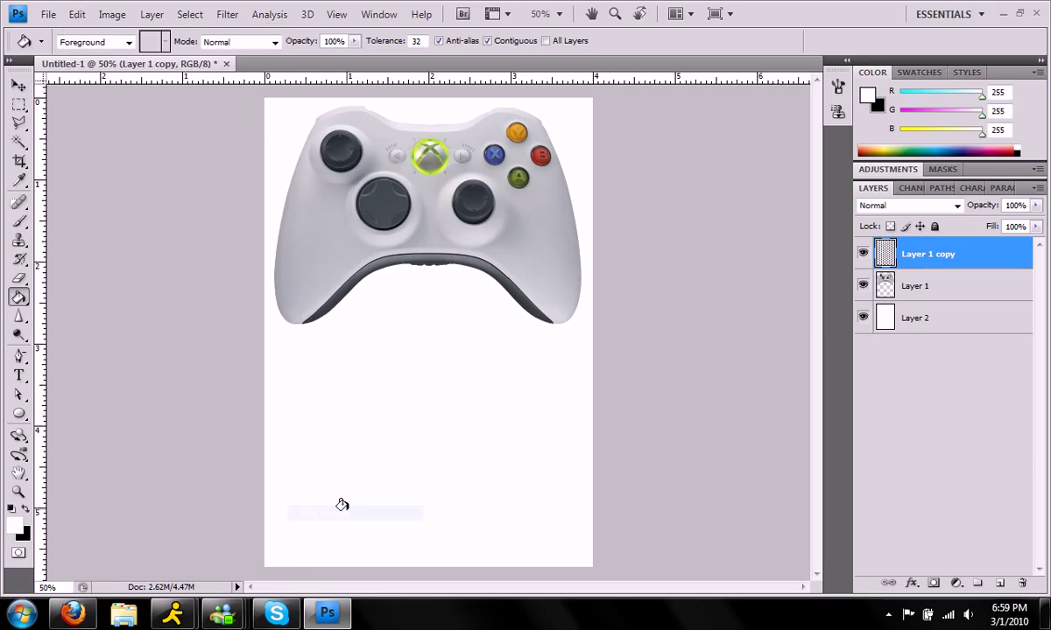
# Step: Move the flipped Layer 1 copy into the canvas's lower half and hide the original Layer 1
pyautogui.click(18, 86)
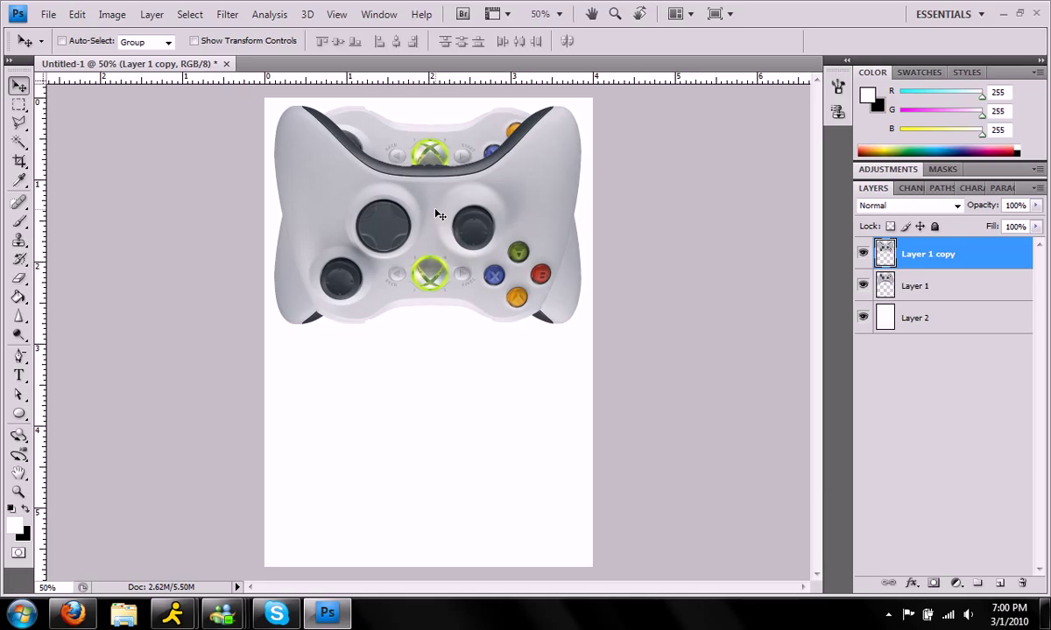
pyautogui.moveTo(435, 221); pyautogui.dragTo(418, 432)
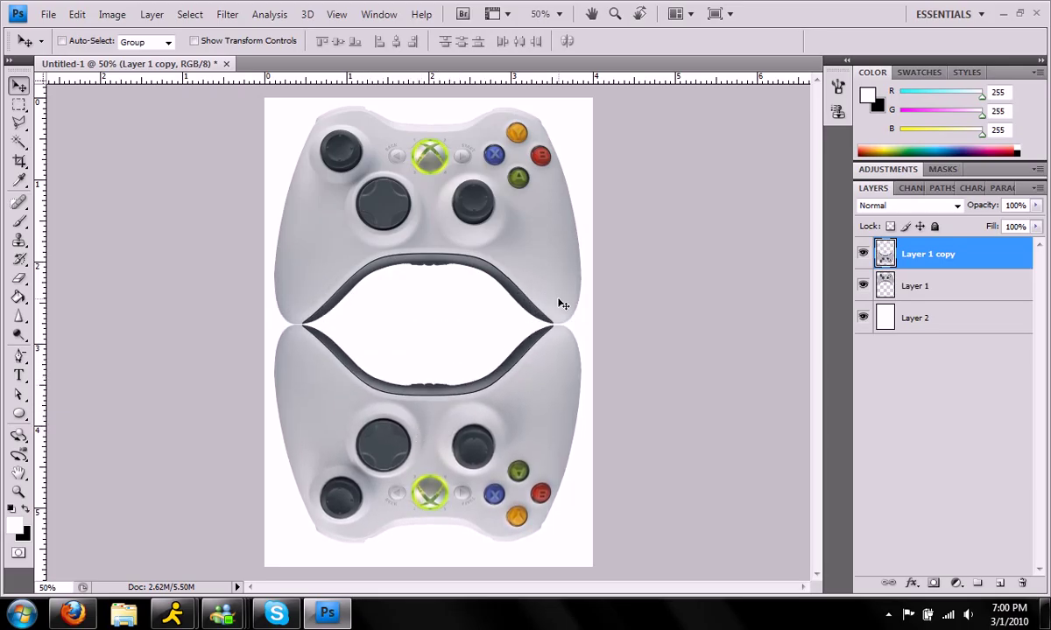
pyautogui.press('Up')
pyautogui.press('Up')
pyautogui.press('Up')
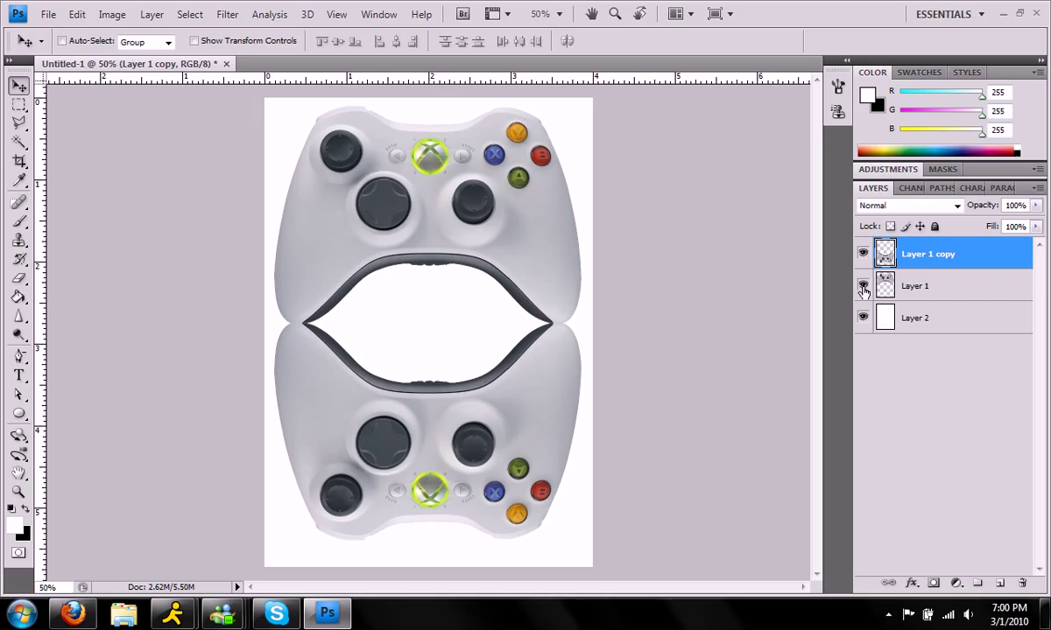
pyautogui.click(863, 286)
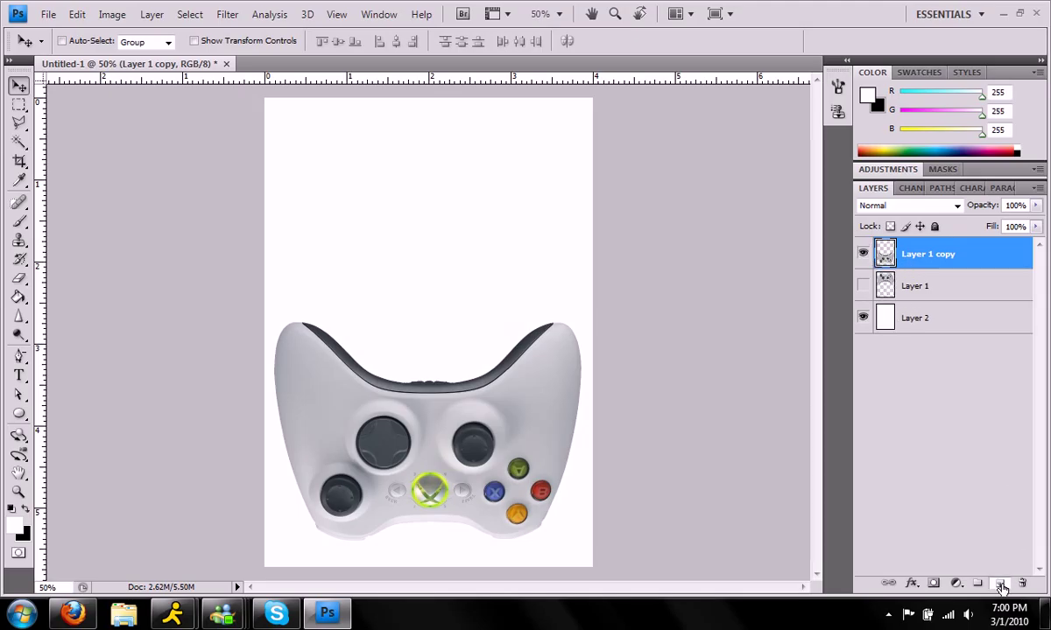
# Step: Add Layer 3 on top, marquee a rectangle over the flipped controller's top, and set black foreground
pyautogui.click(999, 583)
pyautogui.click(18, 104)
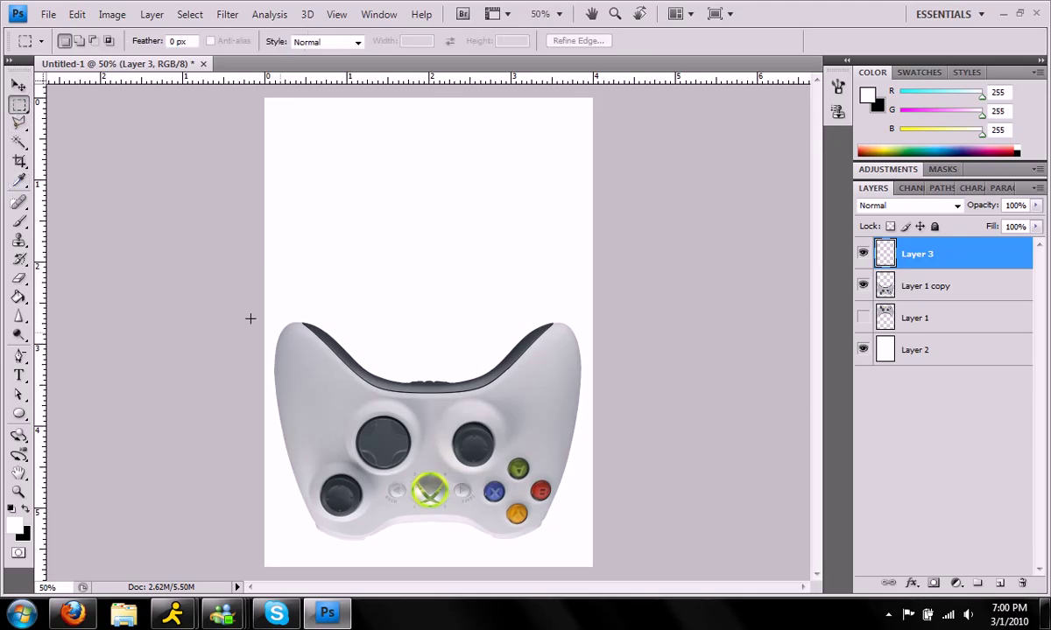
pyautogui.moveTo(563, 412); pyautogui.dragTo(609, 485)
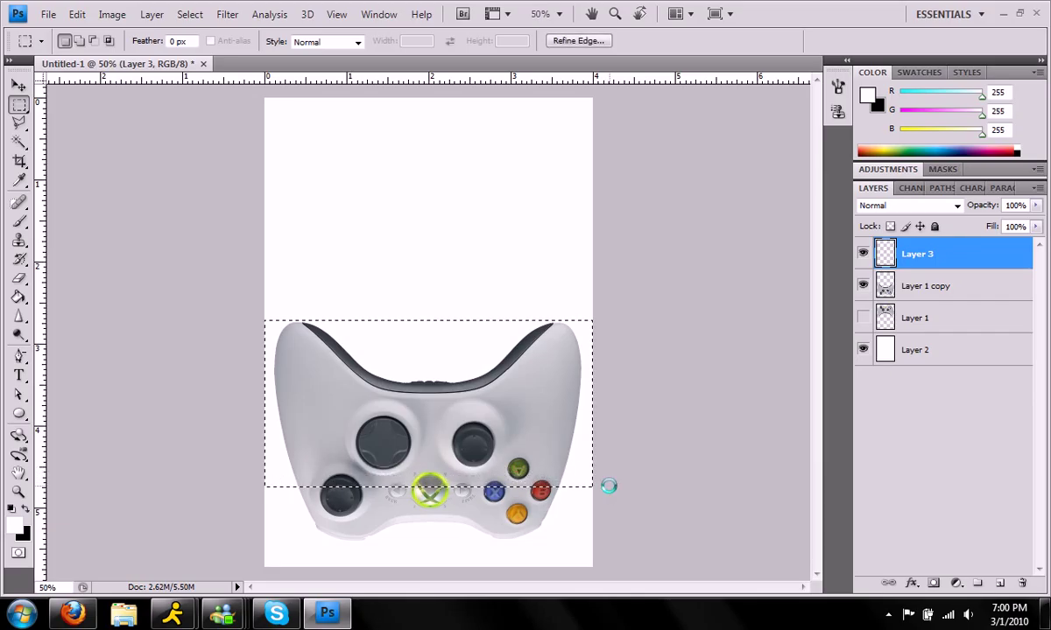
pyautogui.click(25, 508)
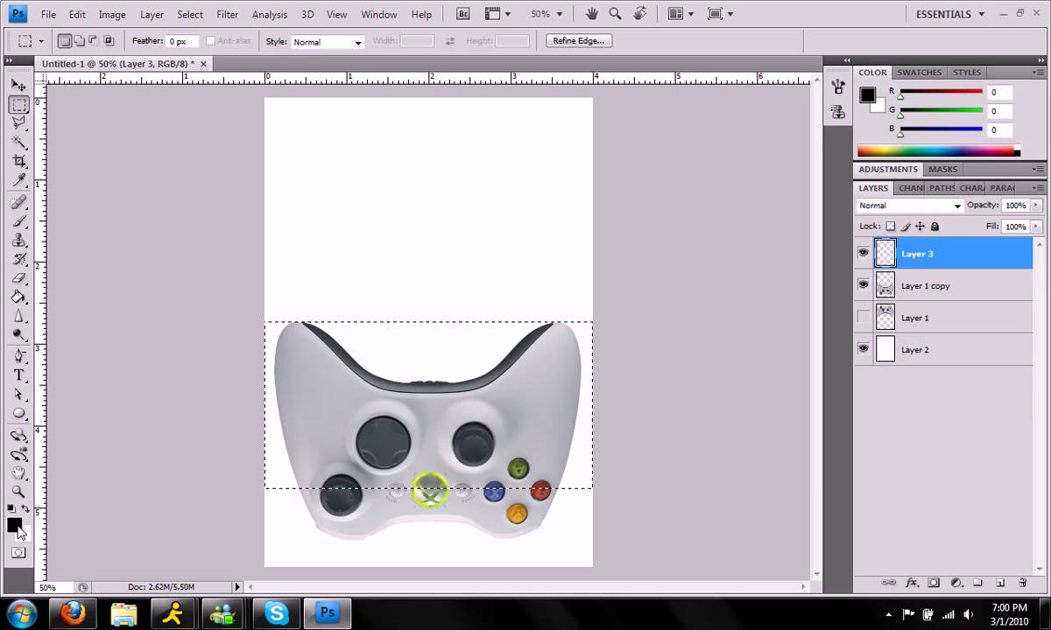
# Step: Set the Gradient Tool to the Foreground to Transparent preset in the Gradient Editor
pyautogui.click(19, 298)
pyautogui.click(79, 282)
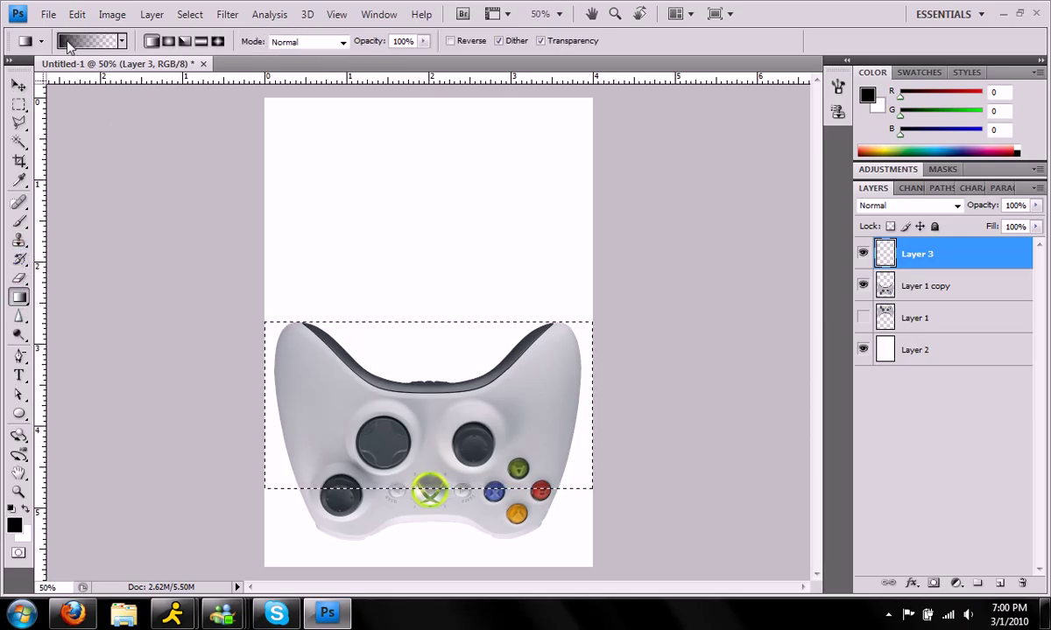
pyautogui.click(70, 42)
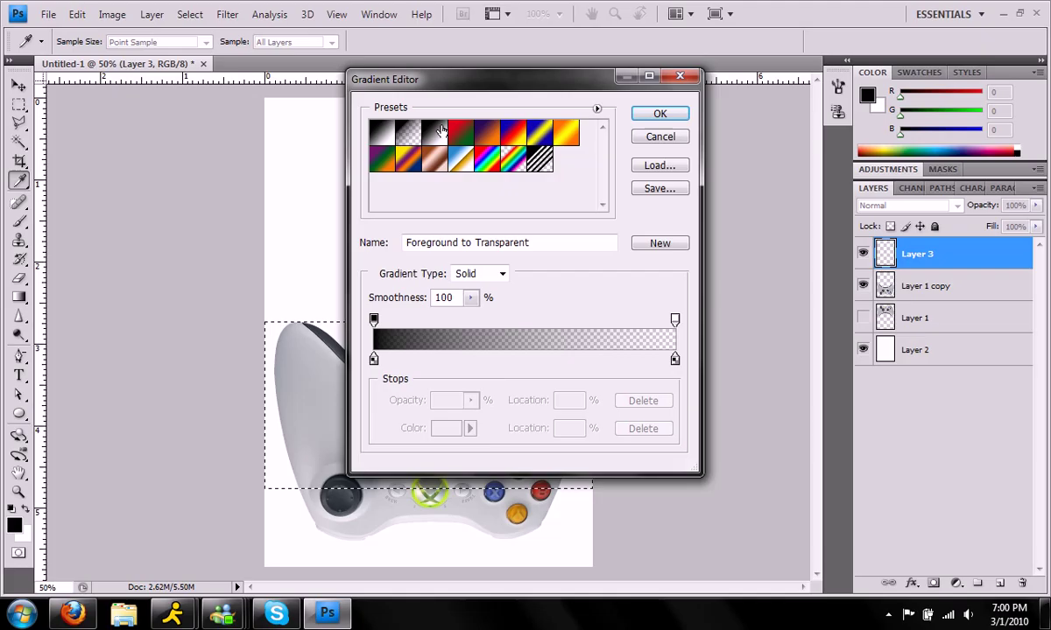
pyautogui.click(671, 119)
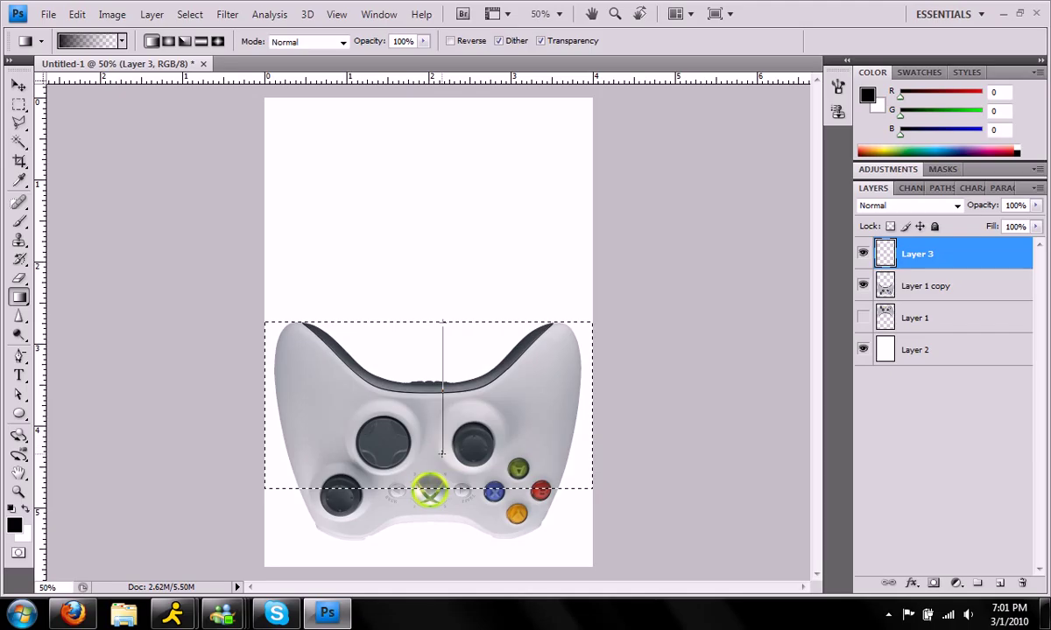
# Step: Draw a black-to-transparent gradient downward from the selection's top edge on Layer 3, then deselect
pyautogui.moveTo(442, 324); pyautogui.dragTo(442, 452)
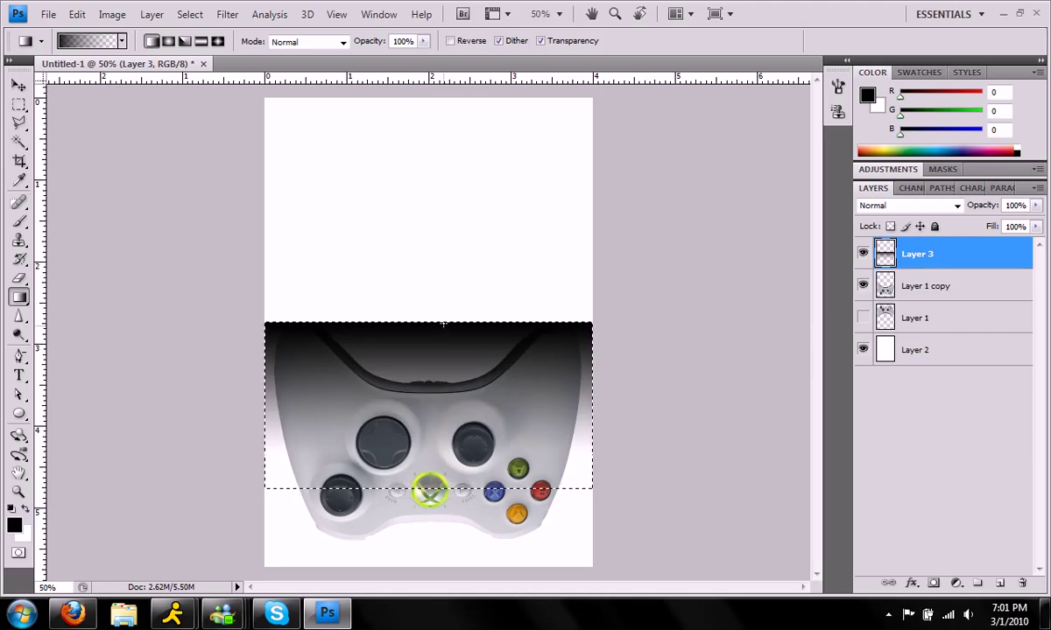
pyautogui.moveTo(443, 324); pyautogui.dragTo(443, 385)
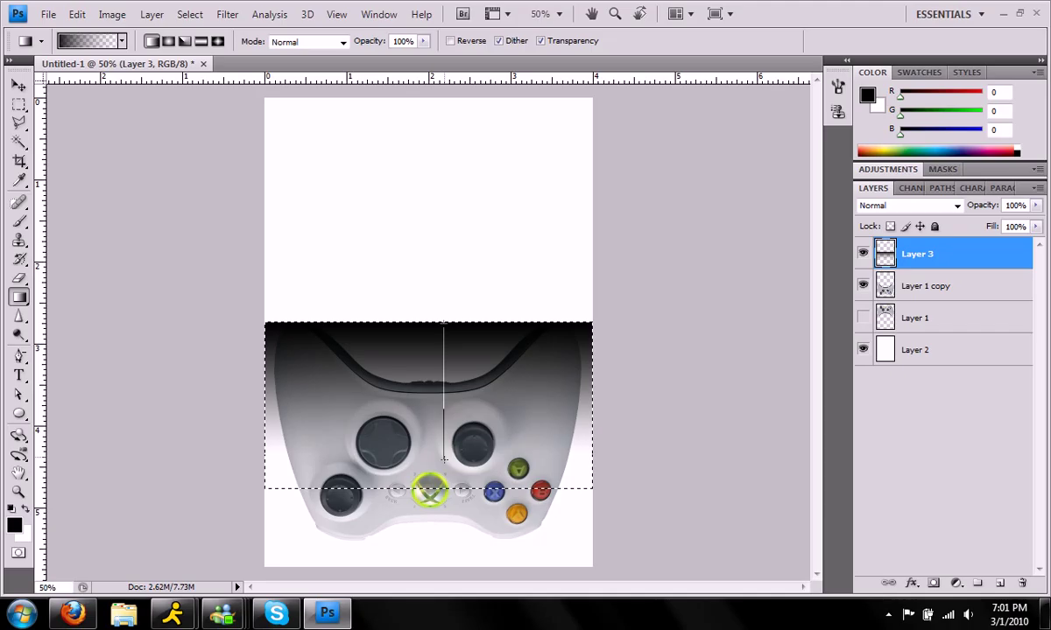
pyautogui.moveTo(444, 460); pyautogui.dragTo(443, 461)
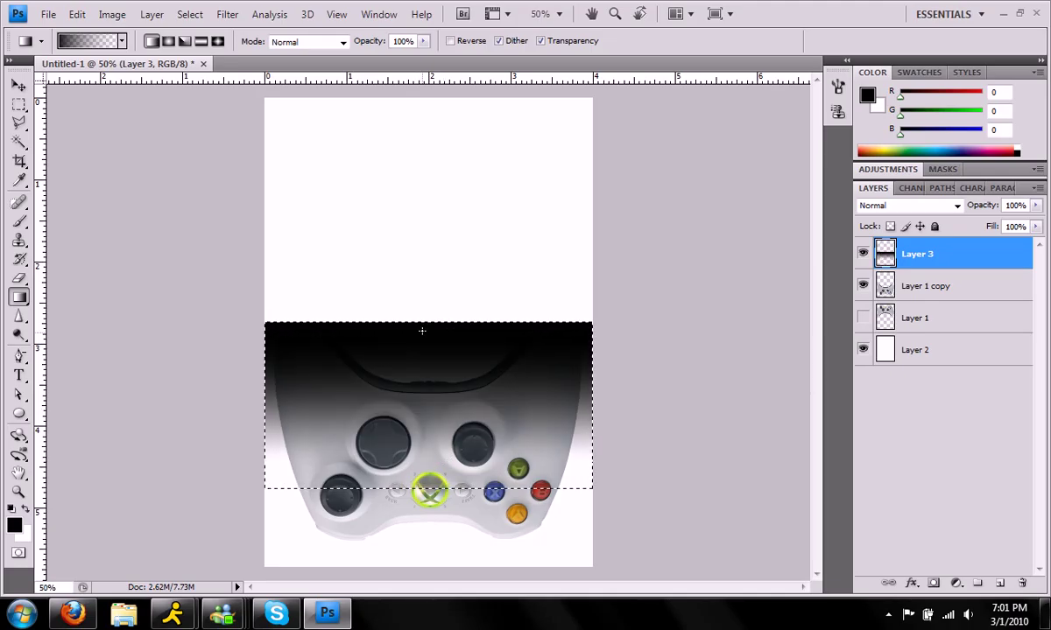
pyautogui.moveTo(423, 326); pyautogui.dragTo(426, 457)
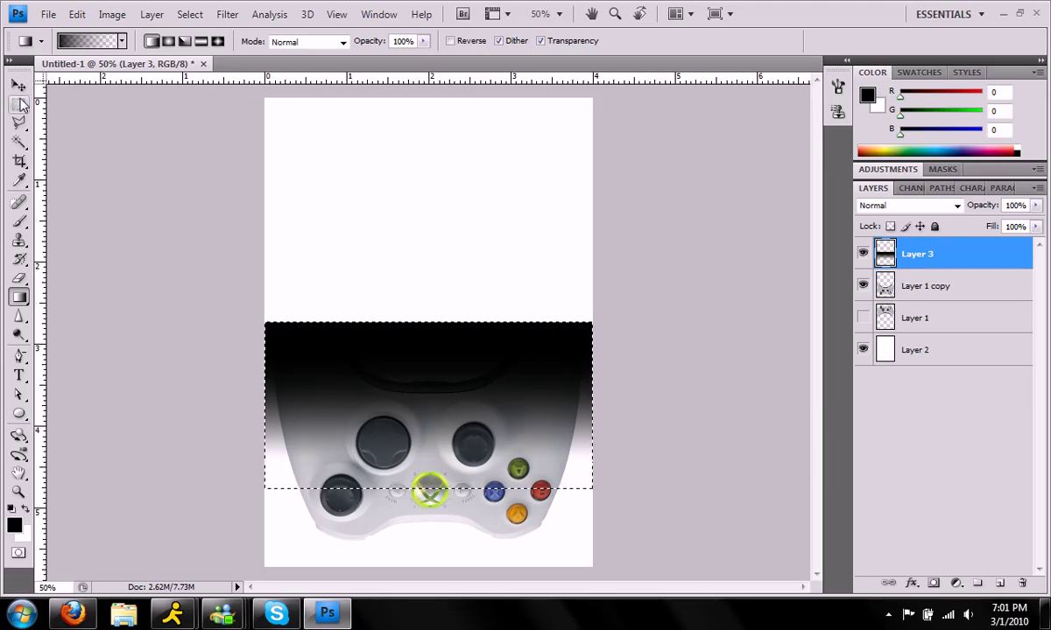
pyautogui.press('m')
pyautogui.click(156, 200)
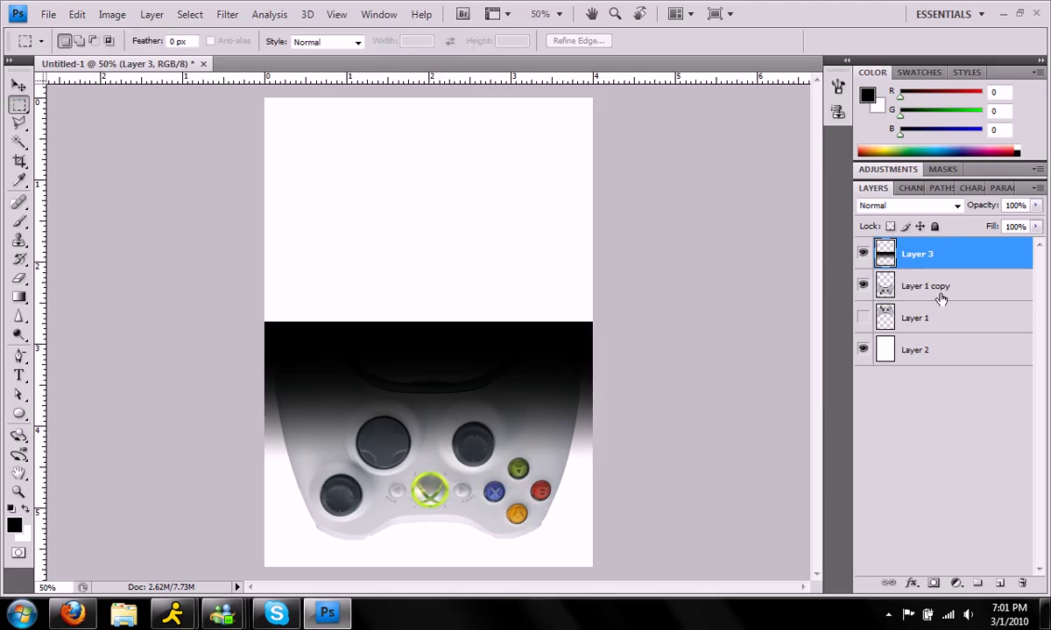
# Step: Delete Layer 3's gradient outside the Layer 1 copy's controller outline, then deselect
pyautogui.keyDown('ctrl'); pyautogui.click(881, 290); pyautogui.keyUp('ctrl')
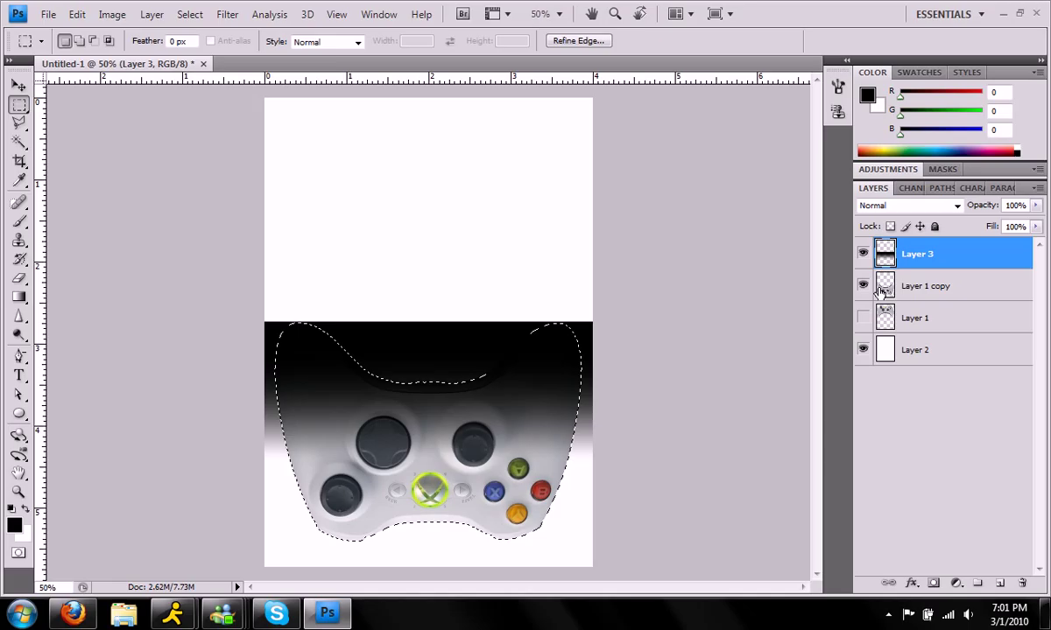
pyautogui.hotkey('ctrl', 'shift', 'i')
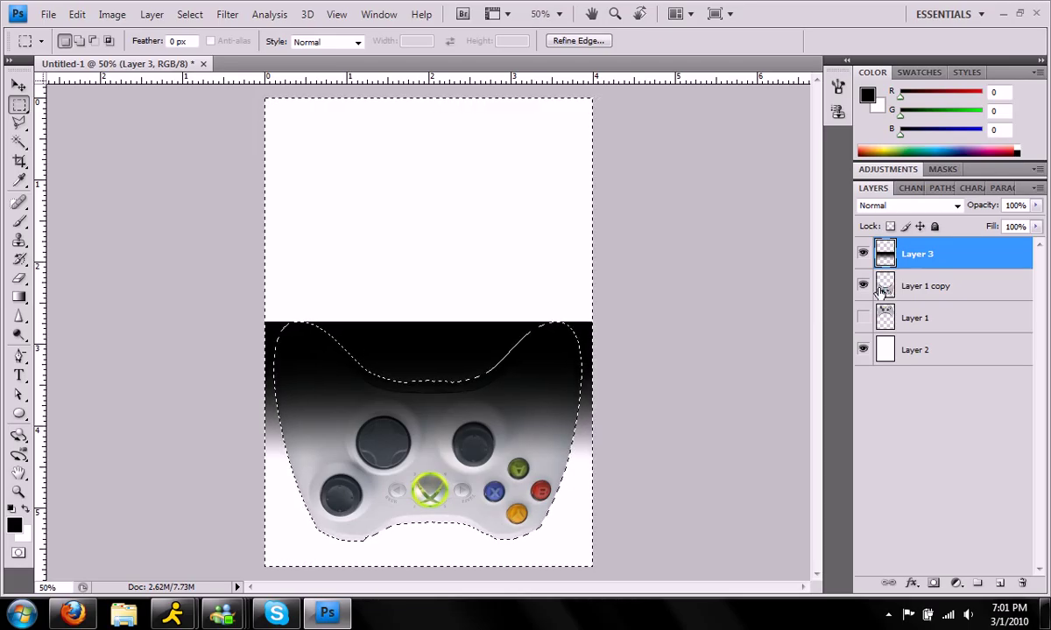
pyautogui.press('Delete')
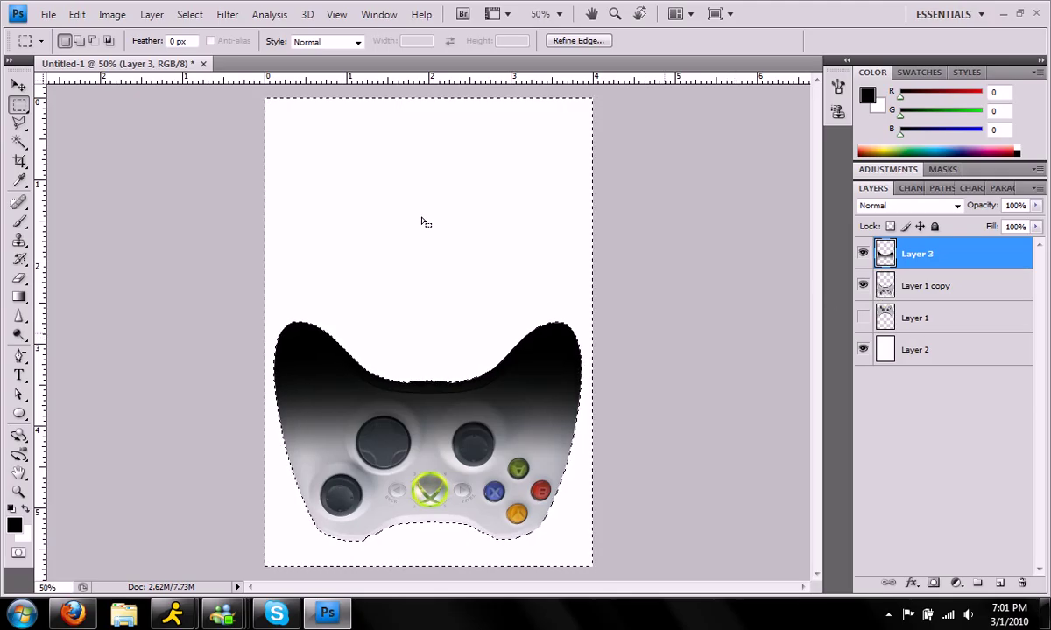
pyautogui.hotkey('ctrl', 'd')
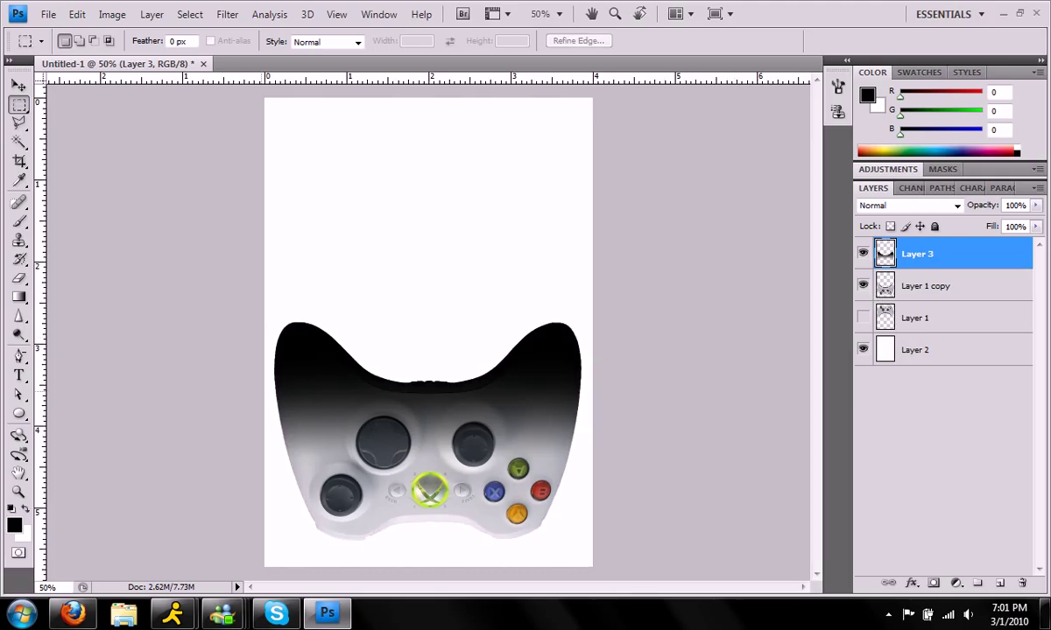
# Step: Toggle Layer 3's visibility off and on, then move Layer 3 below Layer 1 copy
pyautogui.click(862, 253)
pyautogui.click(862, 254)
pyautogui.moveTo(882, 253); pyautogui.dragTo(950, 298)
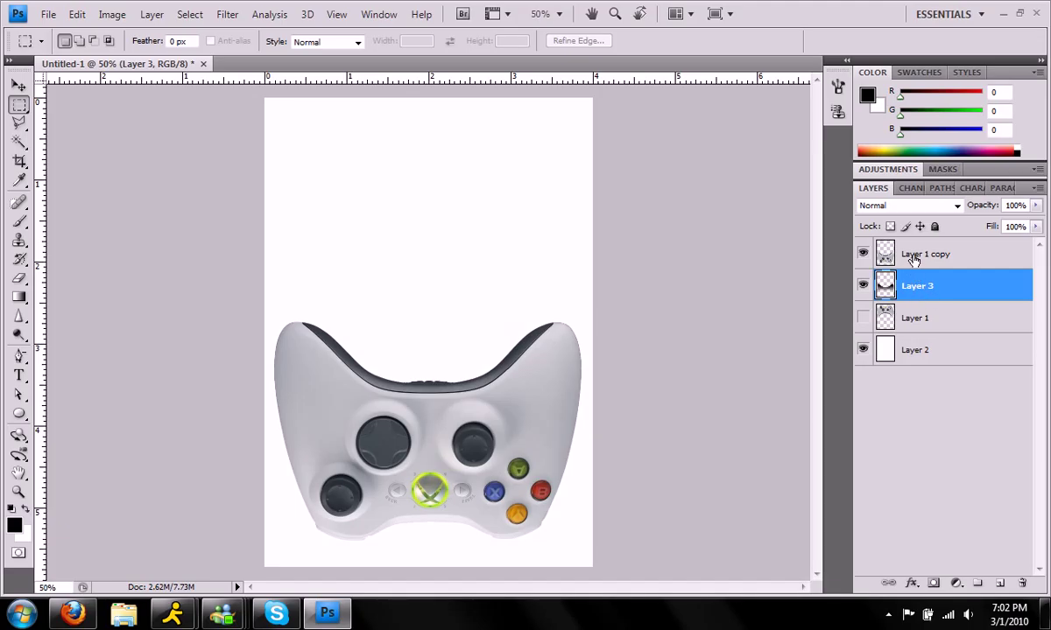
# Step: Clip Layer 1 copy to Layer 3, make Layer 1 visible again, and select Layer 3
pyautogui.click(913, 260)
pyautogui.rightClick(927, 255)
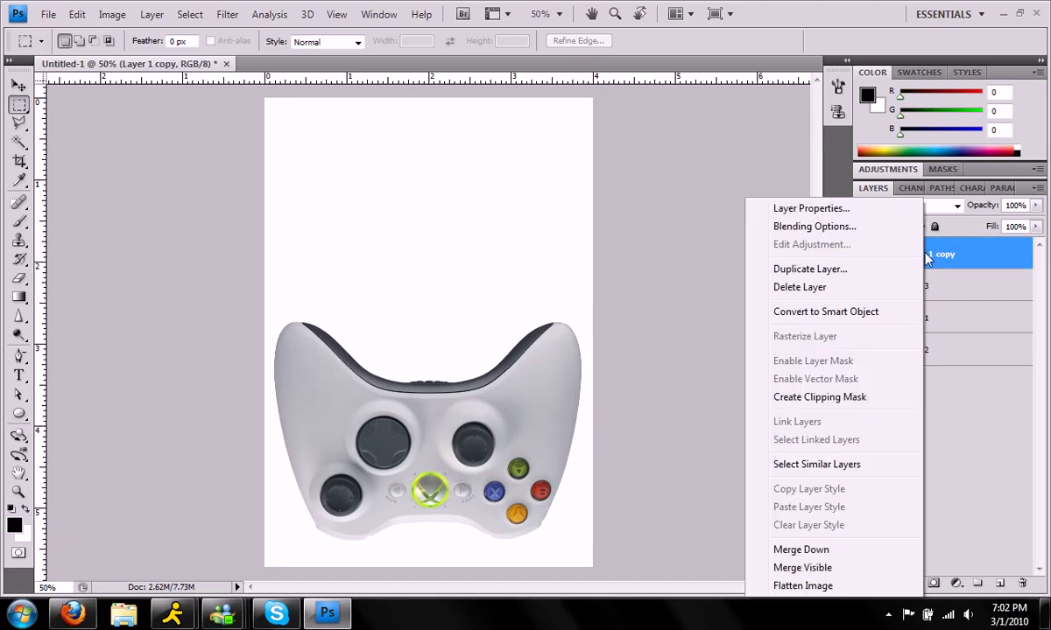
pyautogui.click(828, 399)
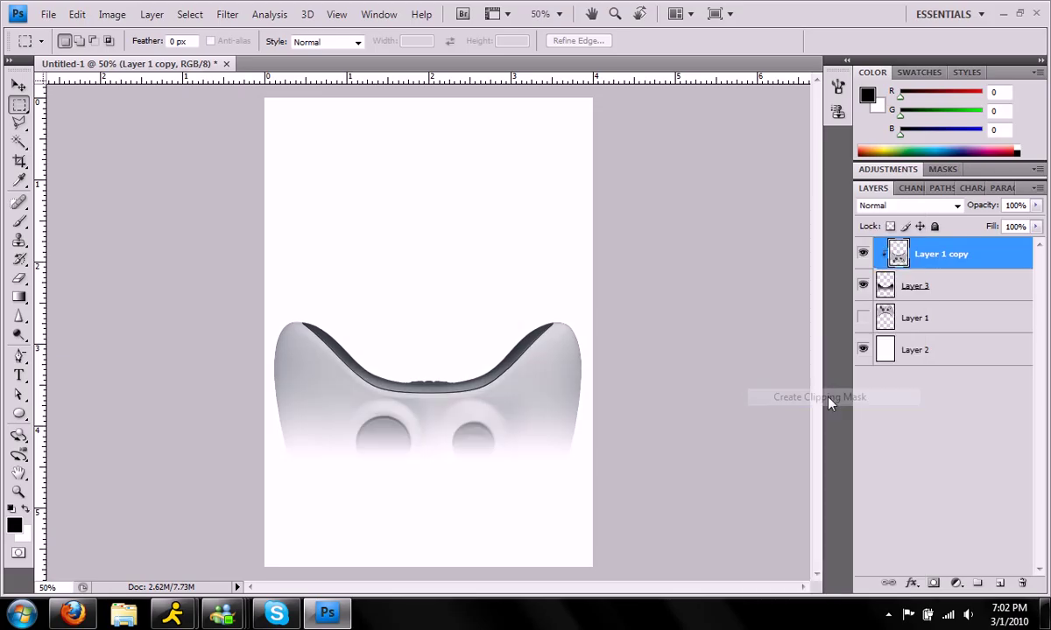
pyautogui.click(864, 318)
pyautogui.click(913, 296)
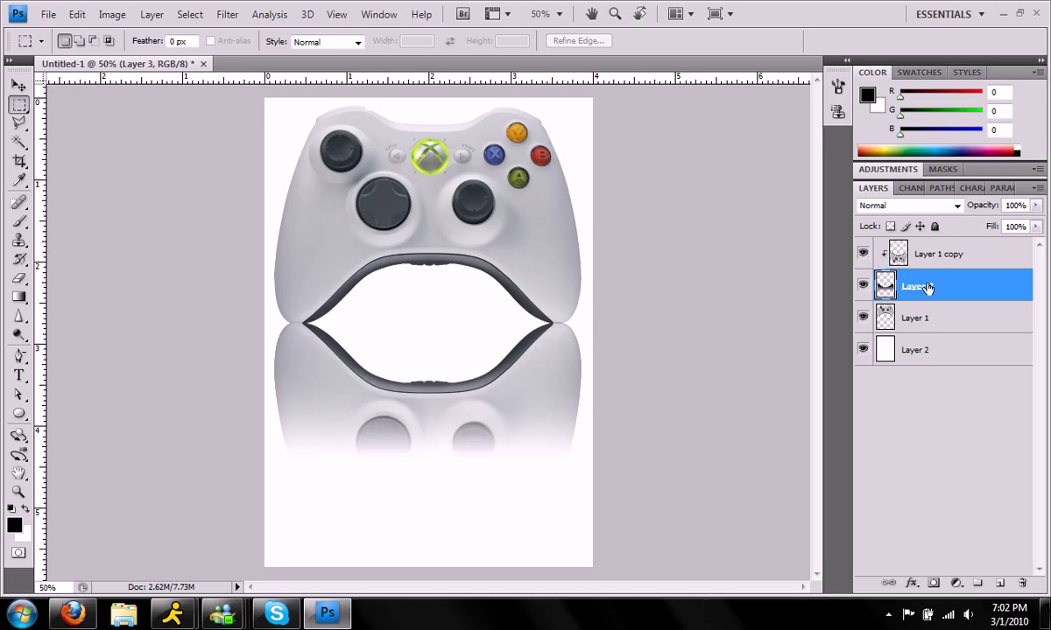
# Step: Discard the old gradient layer, hide Layer 1, put Layer 3 on top, and marquee the controller
pyautogui.moveTo(893, 282); pyautogui.dragTo(1023, 583)
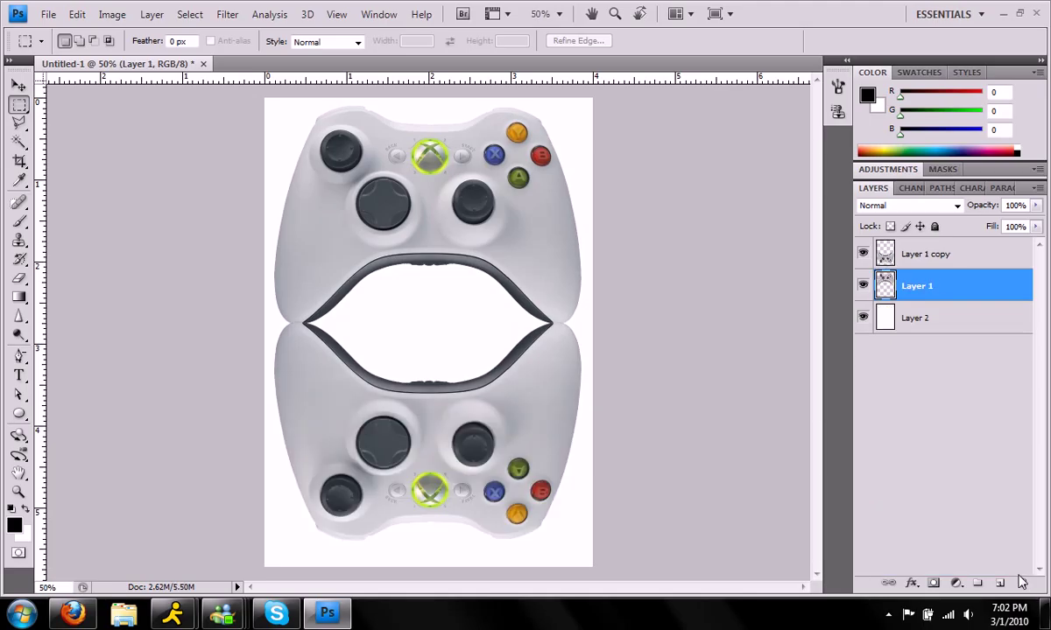
pyautogui.click(862, 286)
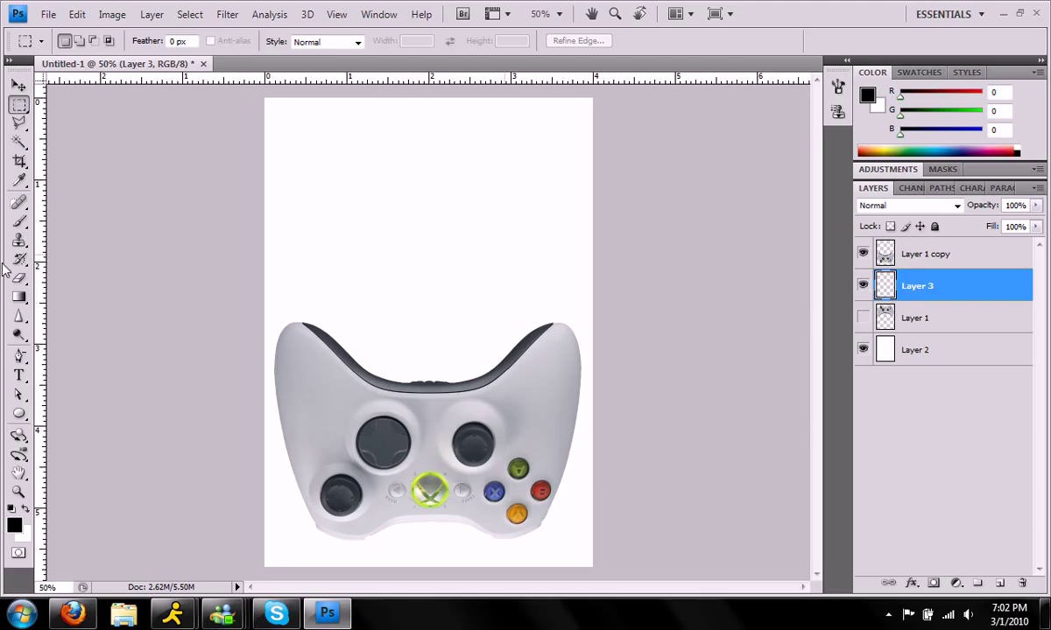
pyautogui.moveTo(927, 299); pyautogui.dragTo(934, 241)
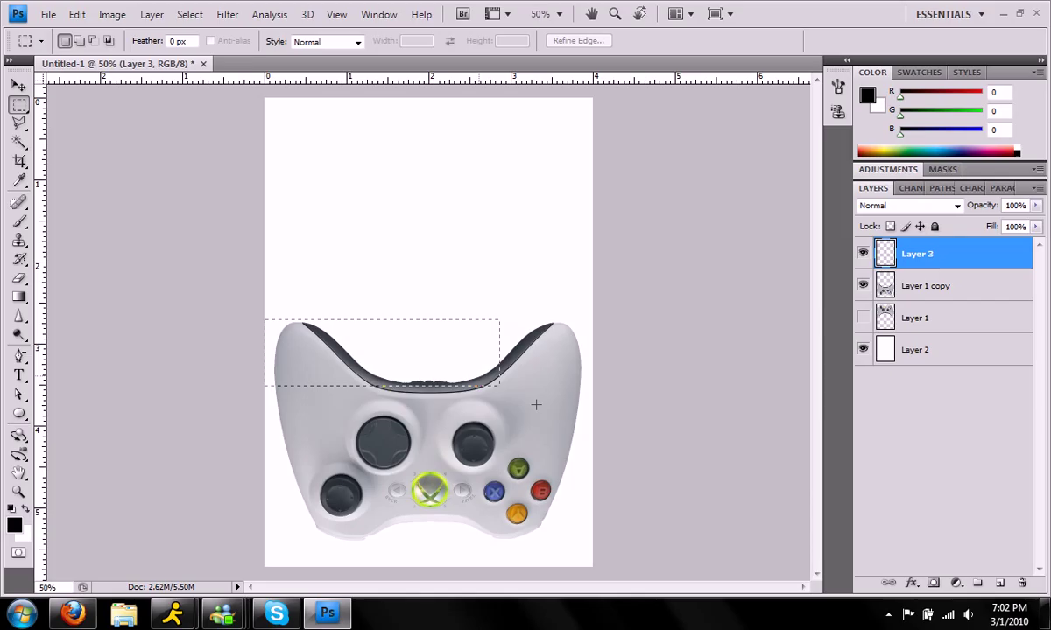
pyautogui.moveTo(536, 405); pyautogui.dragTo(616, 502)
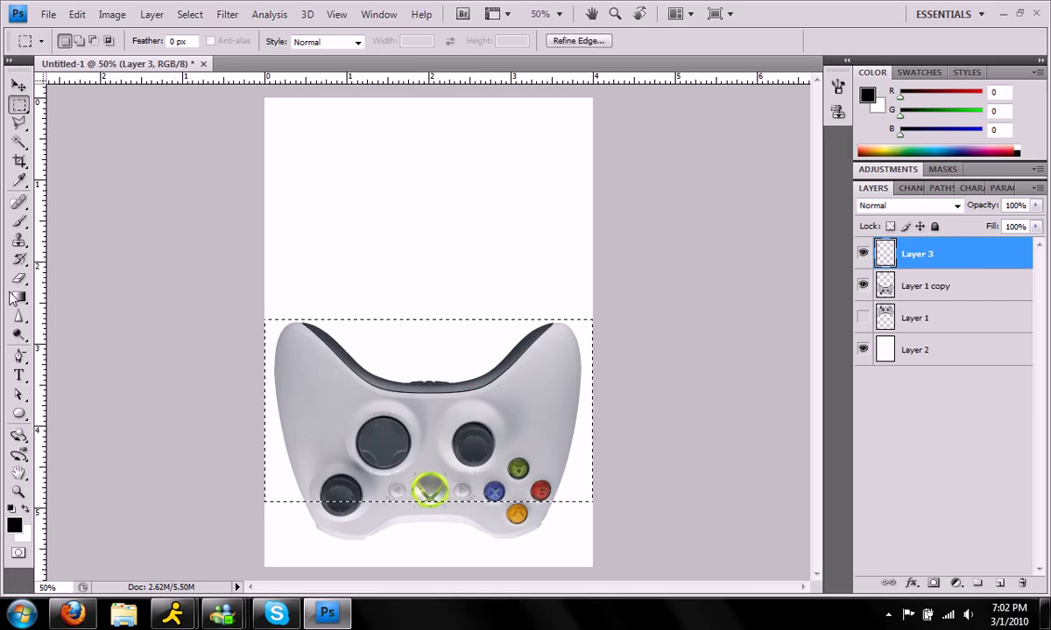
# Step: Fill the rectangle on Layer 3 with a downward black-to-transparent gradient, then deselect
pyautogui.click(17, 298)
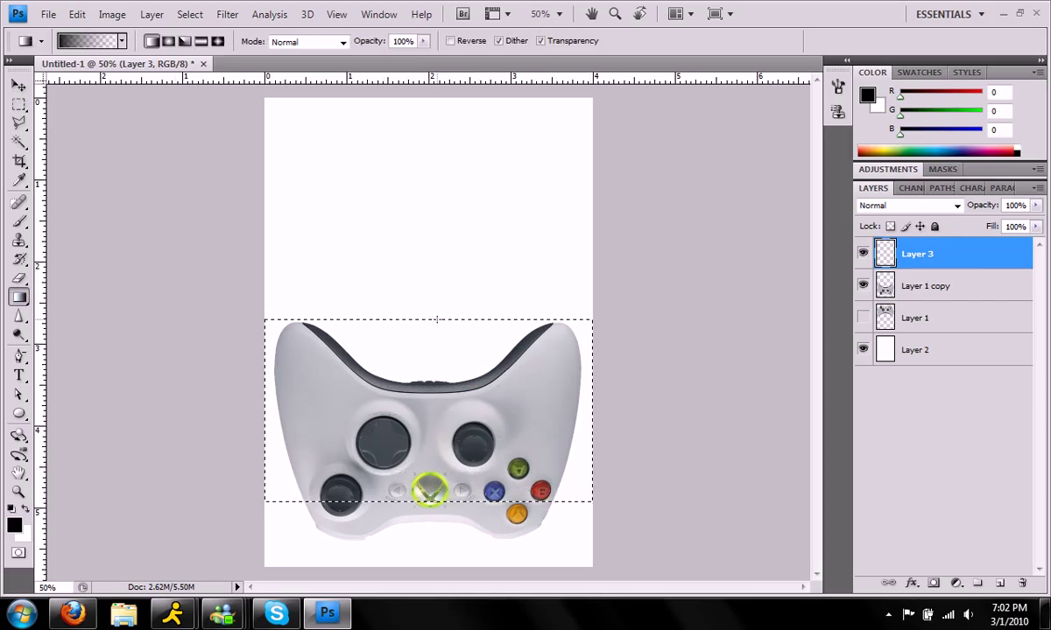
pyautogui.moveTo(437, 317); pyautogui.dragTo(436, 470)
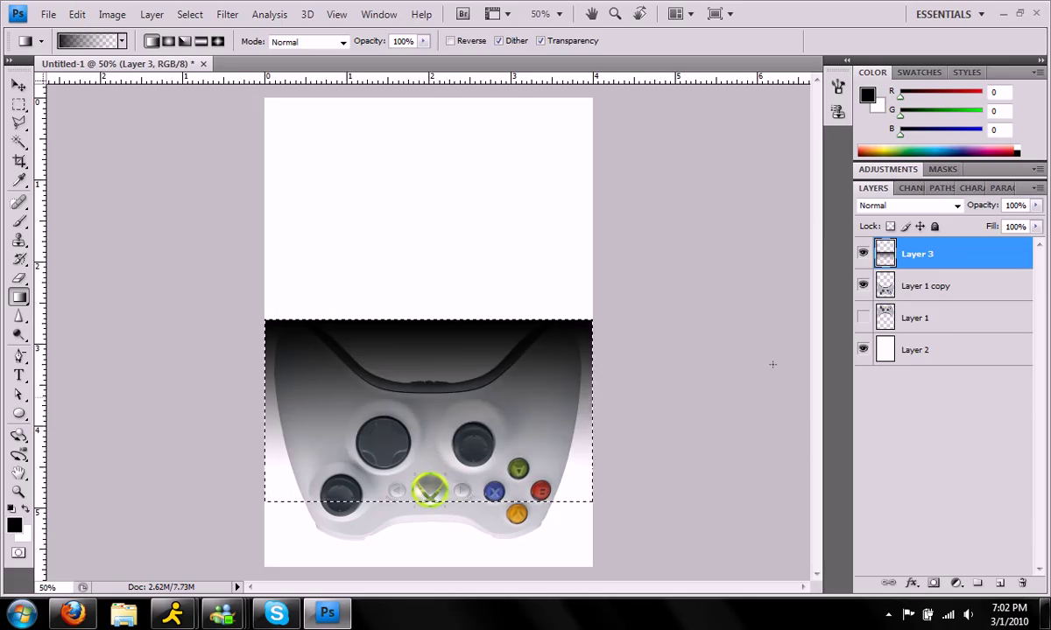
pyautogui.press('m')
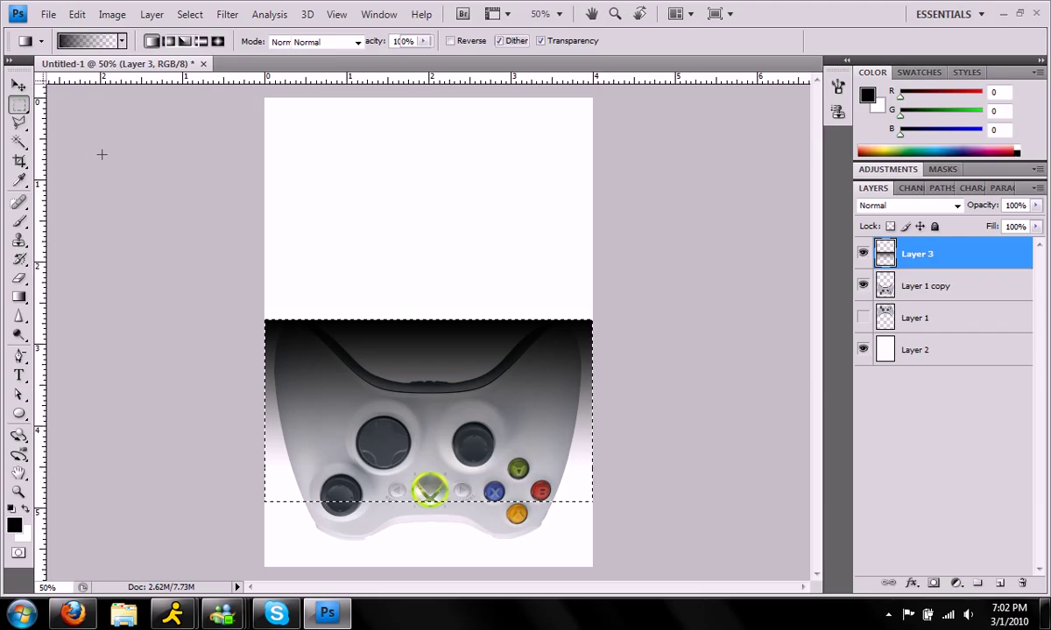
pyautogui.hotkey('ctrl', 'd')
# Step: Delete the gradient outside the Layer 1 copy controller outline and move Layer 3 beneath Layer 1 copy
pyautogui.keyDown('ctrl'); pyautogui.click(886, 292); pyautogui.keyUp('ctrl')
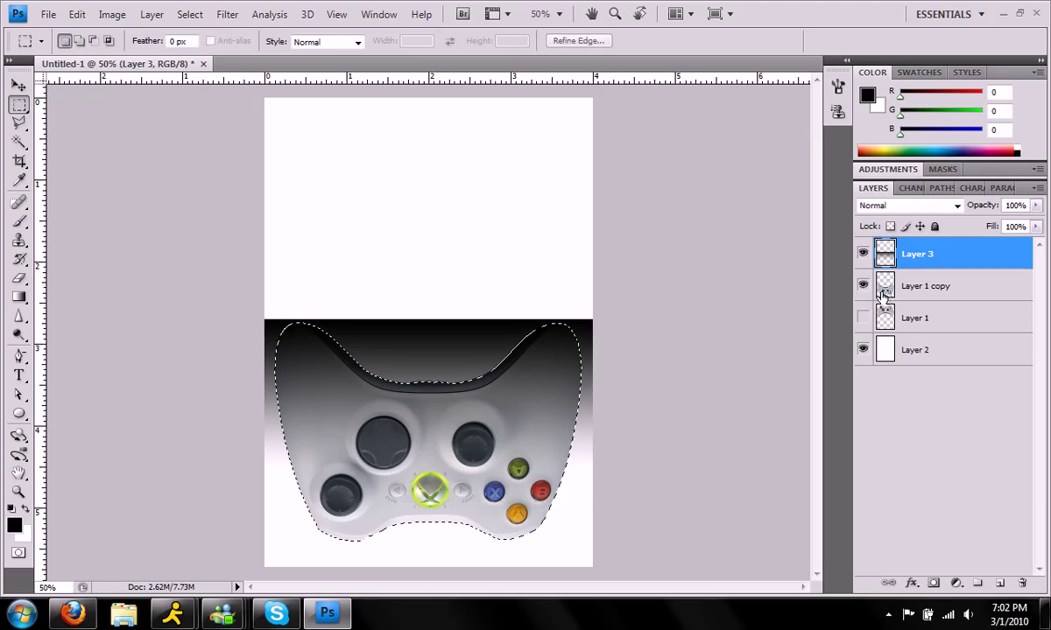
pyautogui.hotkey('ctrl', 'shift', 'i')
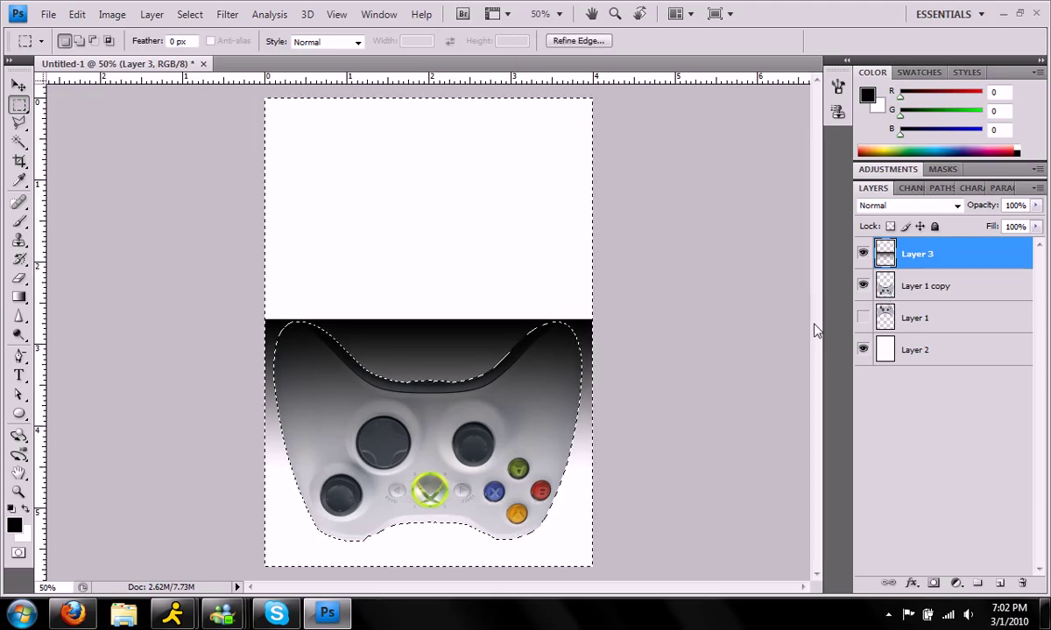
pyautogui.press('Delete')
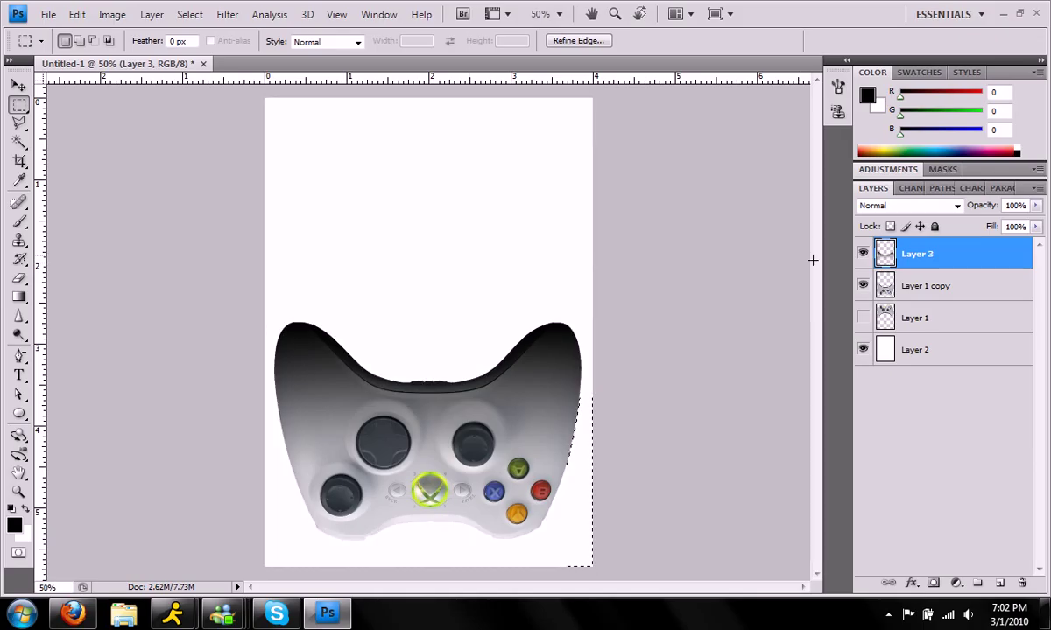
pyautogui.hotkey('ctrl', 'd')
pyautogui.moveTo(978, 253); pyautogui.dragTo(970, 303)
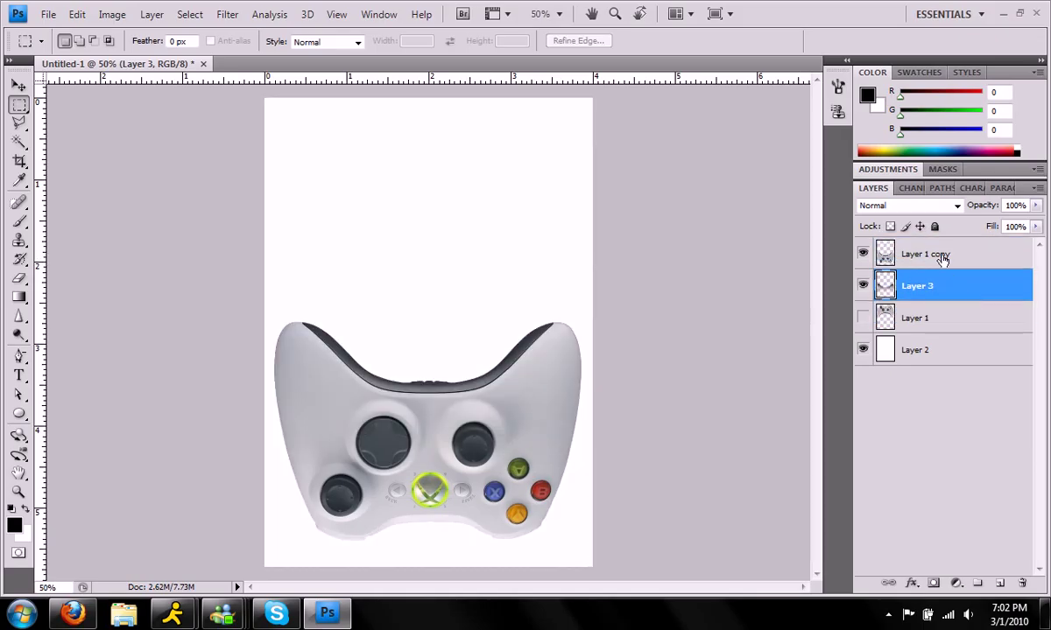
# Step: Make Layer 1 copy a clipping mask on gradient Layer 3 and show Layer 1 again
pyautogui.click(874, 251)
pyautogui.rightClick(931, 254)
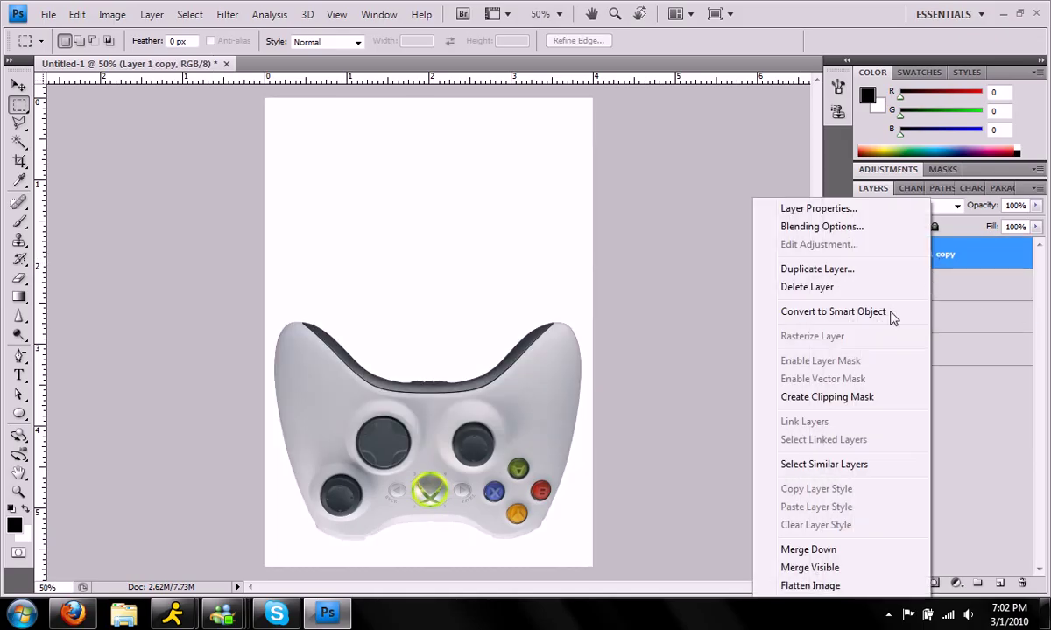
pyautogui.click(835, 399)
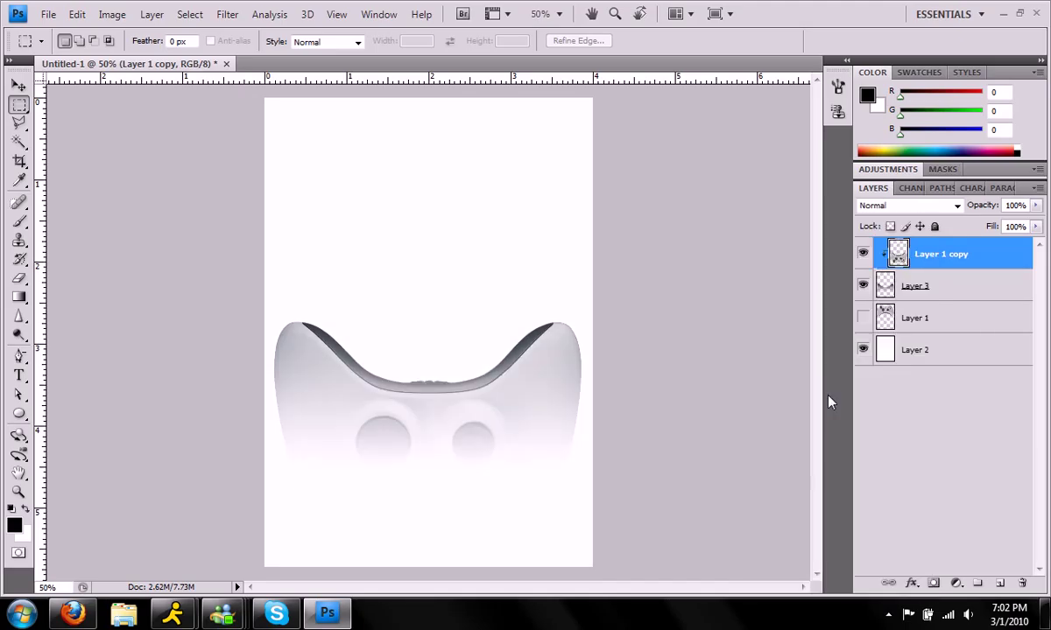
pyautogui.click(862, 317)
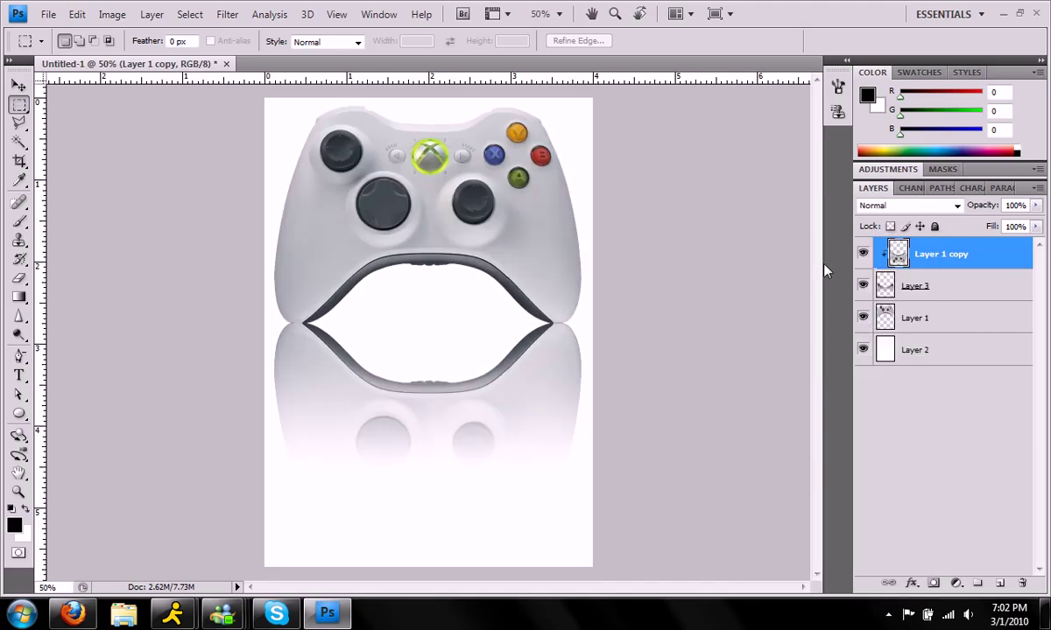